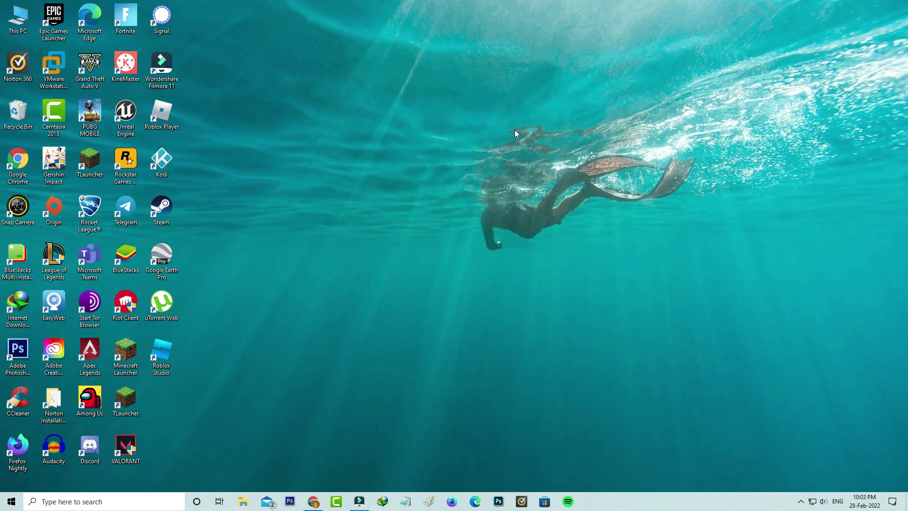
# Run the Windows Update troubleshooter from Additional troubleshooters and close its no-problem-found report.
pyautogui.press('super')
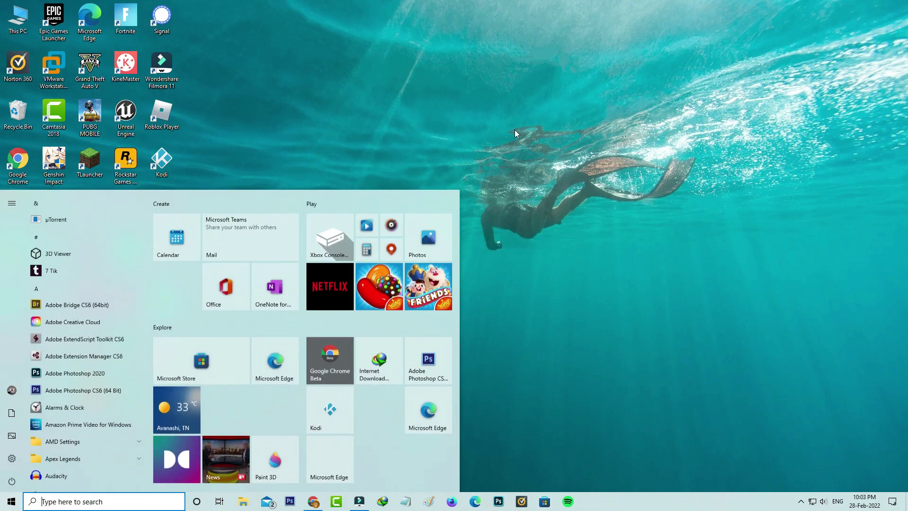
pyautogui.write('troubleshoot settings')
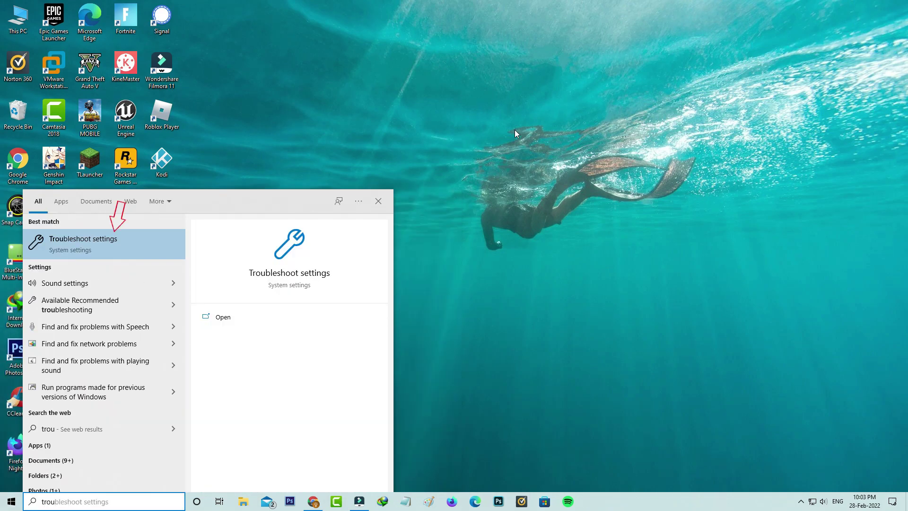
pyautogui.press('Return')
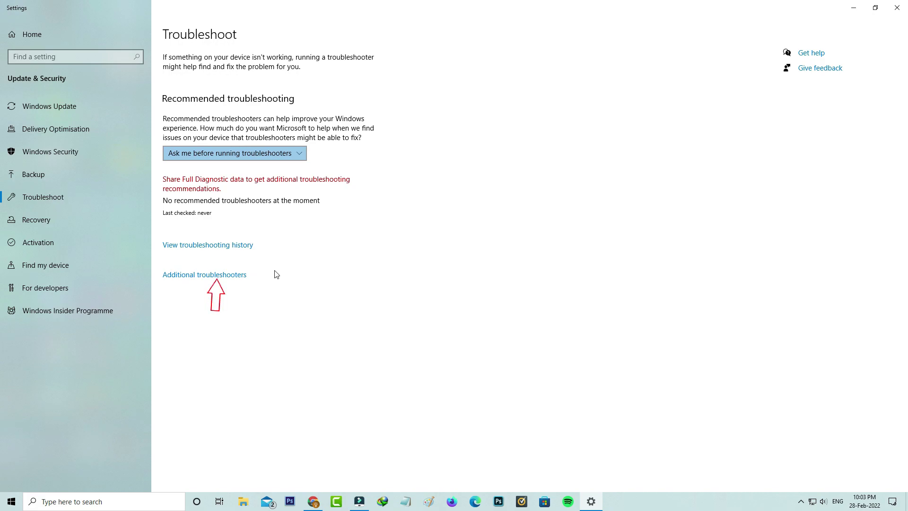
pyautogui.click(242, 274)
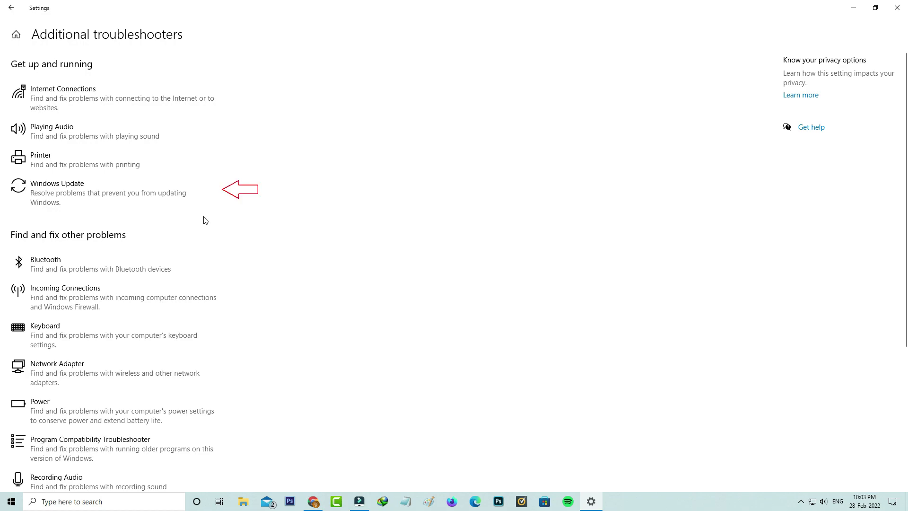
pyautogui.click(158, 196)
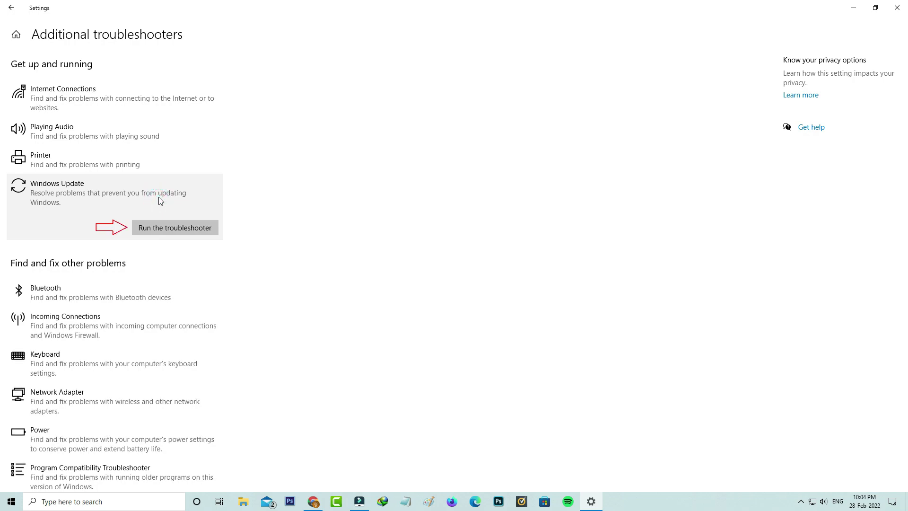
pyautogui.click(186, 226)
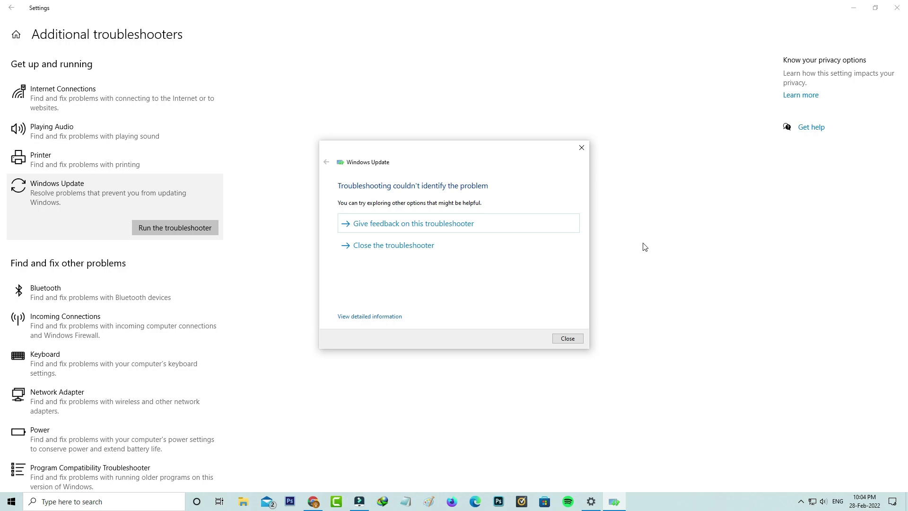
pyautogui.moveTo(906, 192)
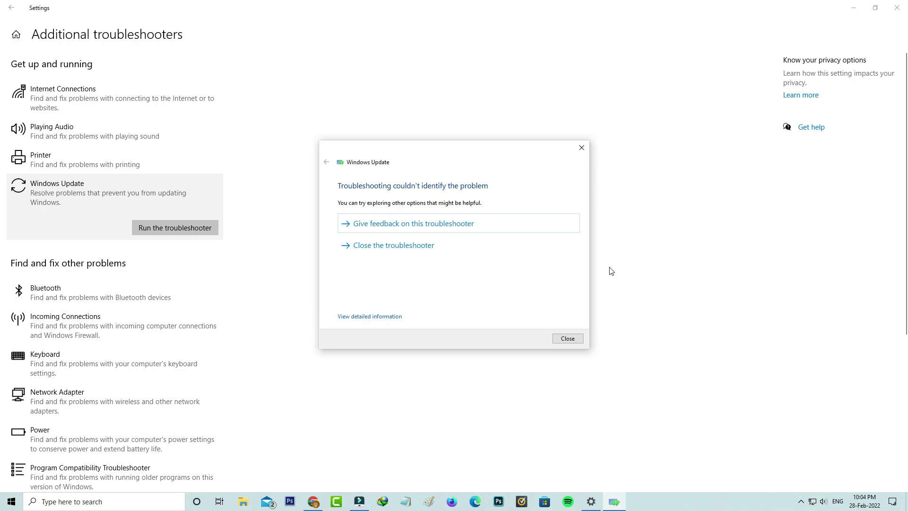
pyautogui.click(567, 338)
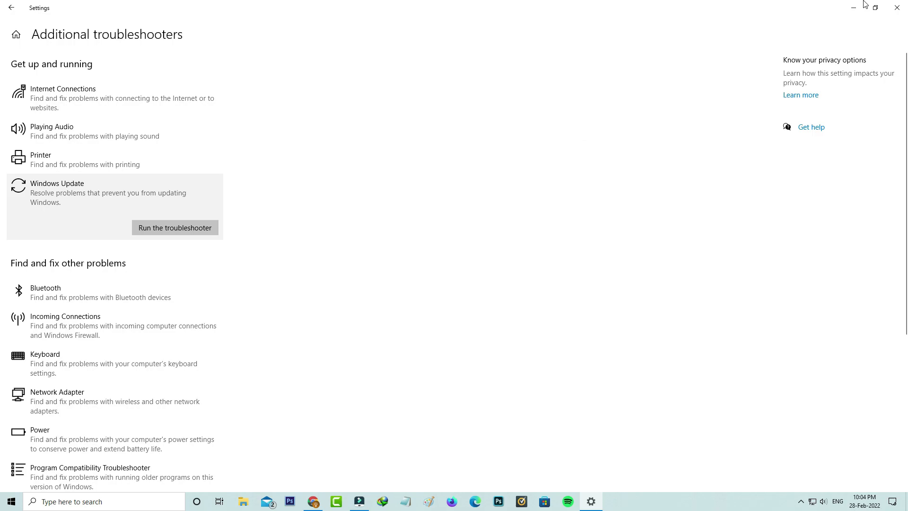
# Close Settings, launch services.msc, and select the Windows Update service in the list.
pyautogui.click(897, 8)
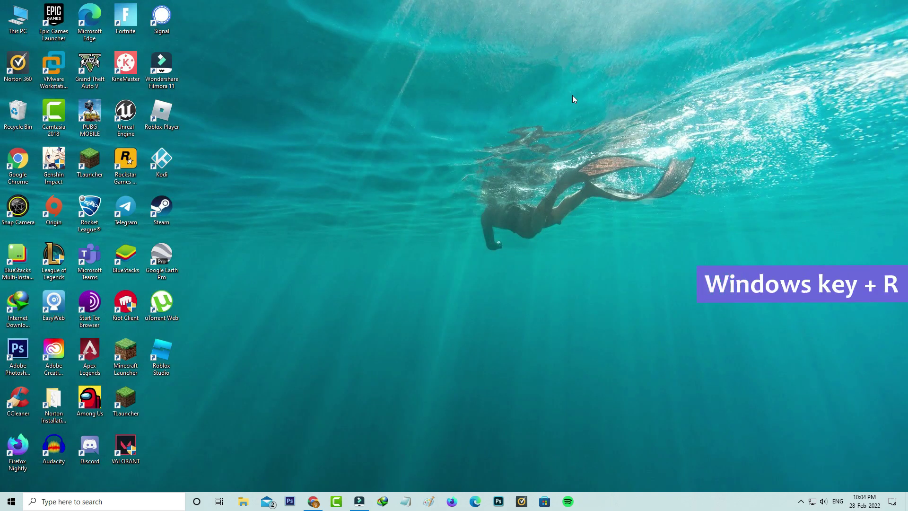
pyautogui.press('super+r')
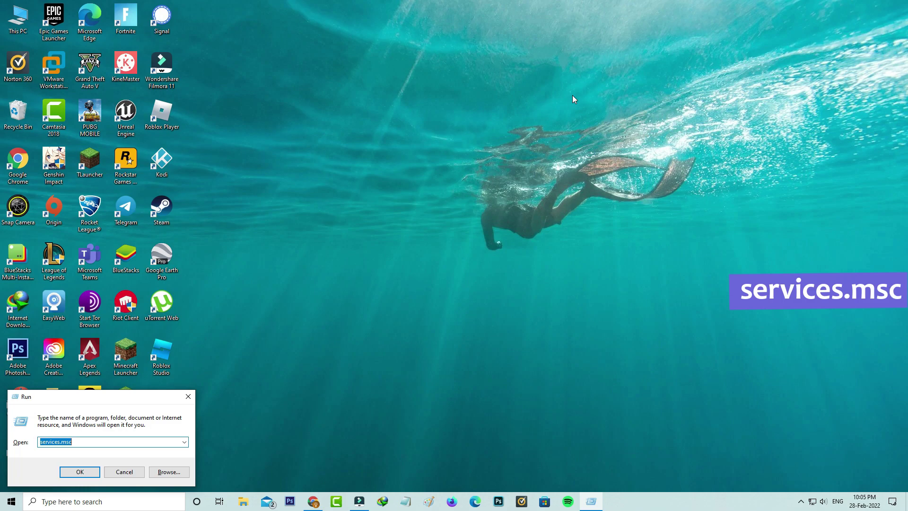
pyautogui.press('Return')
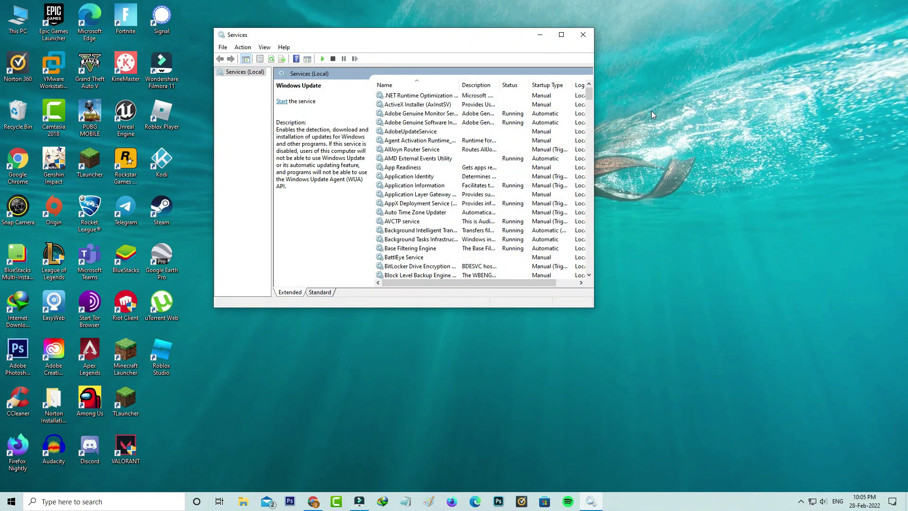
pyautogui.click(402, 142)
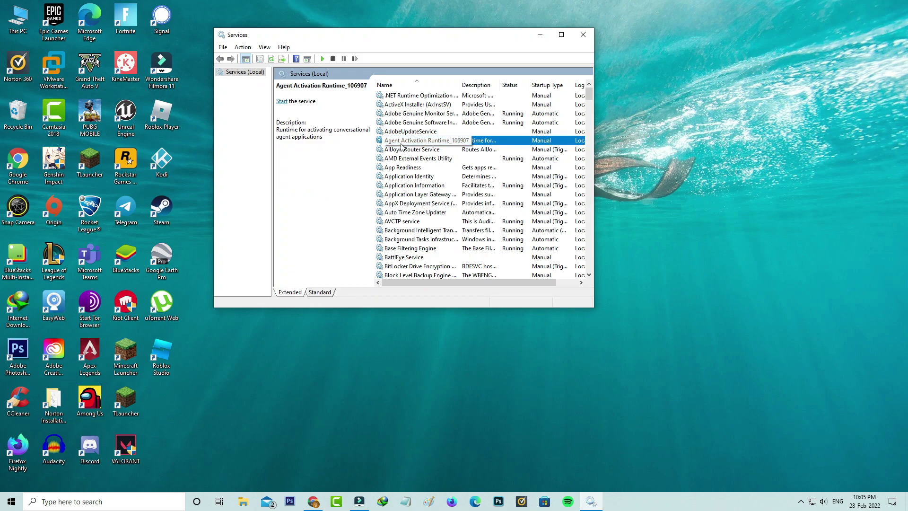
pyautogui.press('w')
pyautogui.scroll(-5, 402, 141)
pyautogui.scroll(-2, 402, 145)
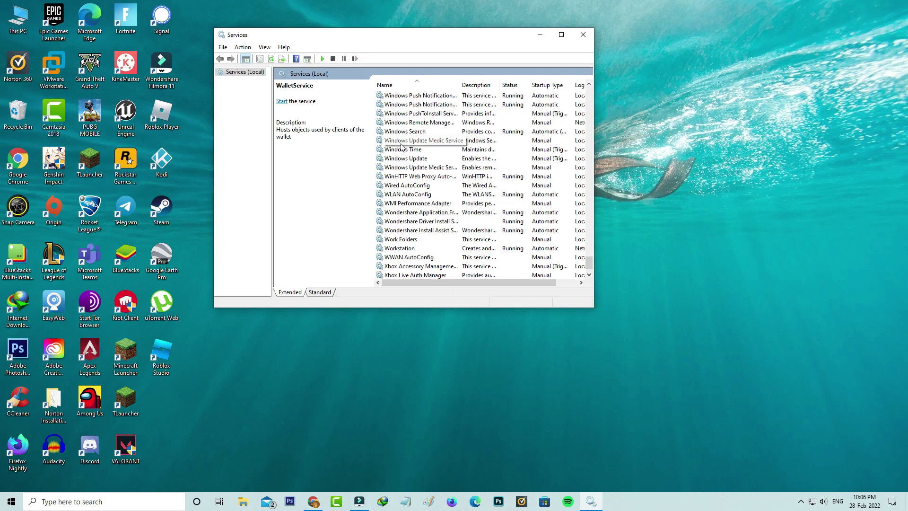
pyautogui.click(426, 158)
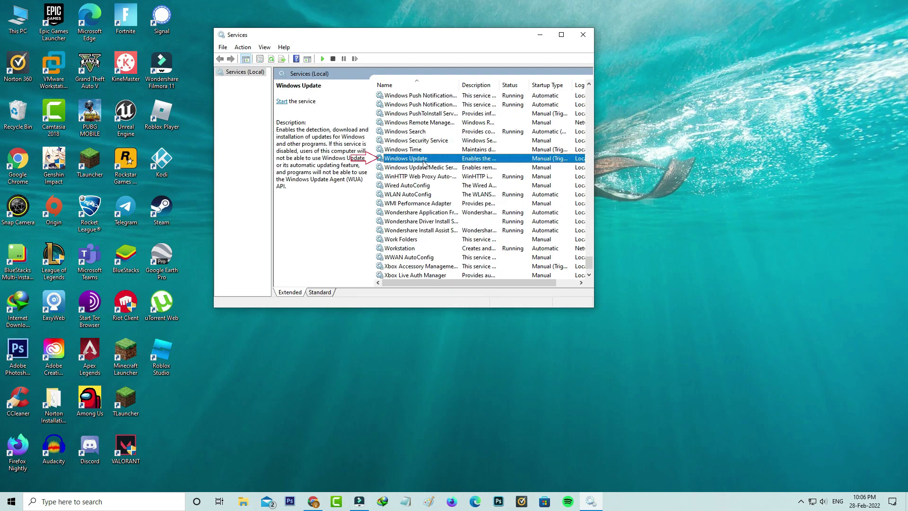
# Set Windows Update's startup type to Automatic, start the service, and apply the change.
pyautogui.doubleClick(425, 159)
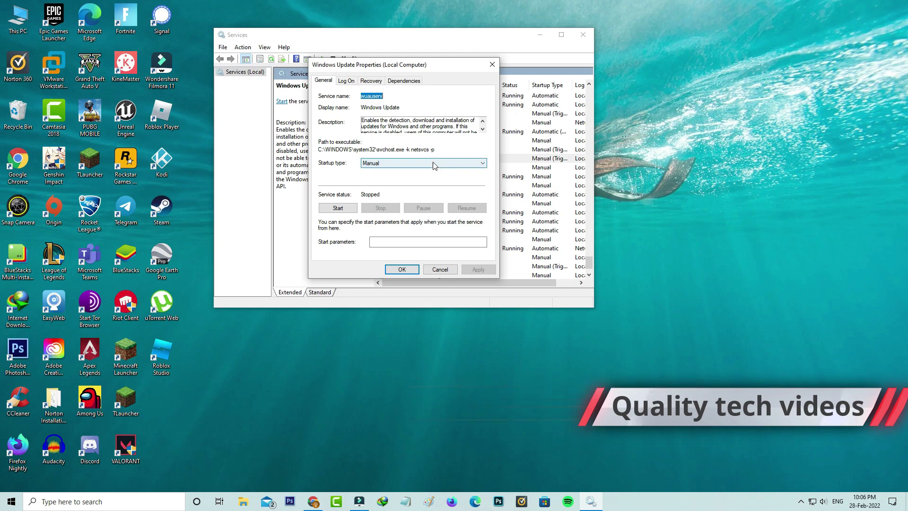
pyautogui.click(433, 165)
pyautogui.click(388, 173)
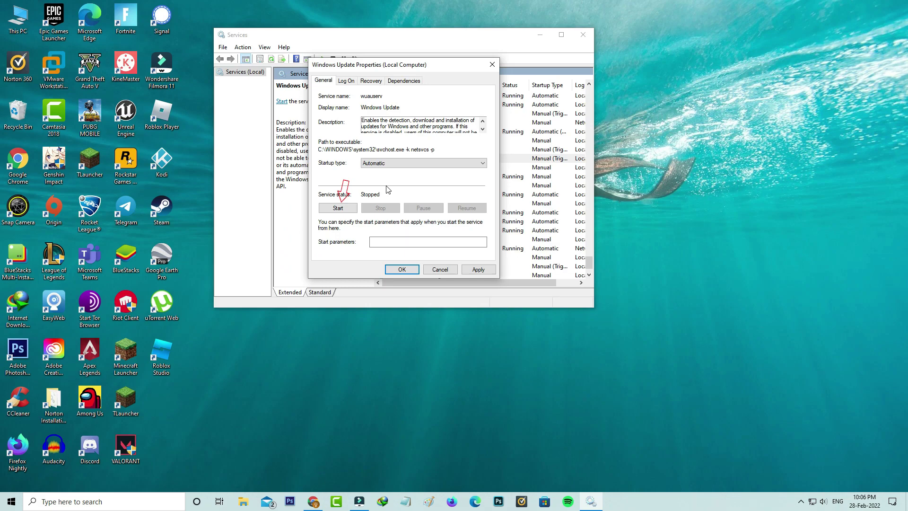
pyautogui.click(353, 209)
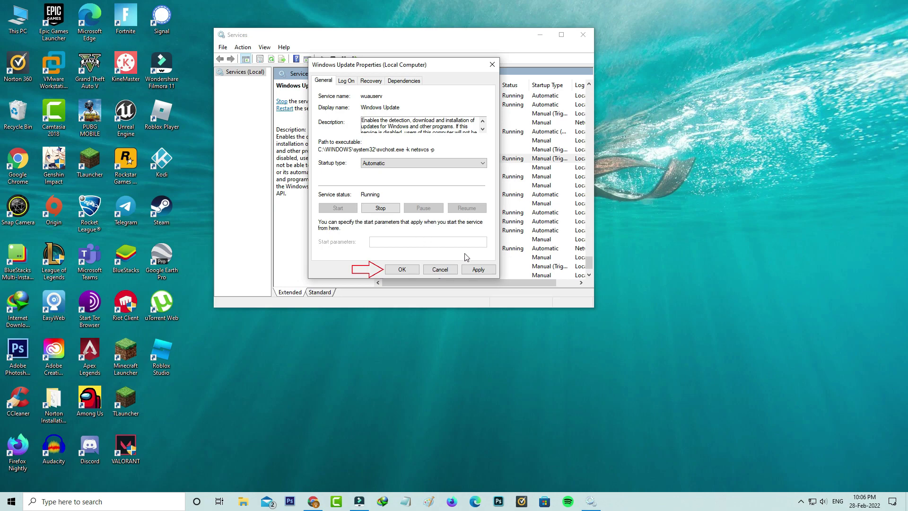
pyautogui.click(478, 270)
pyautogui.click(401, 269)
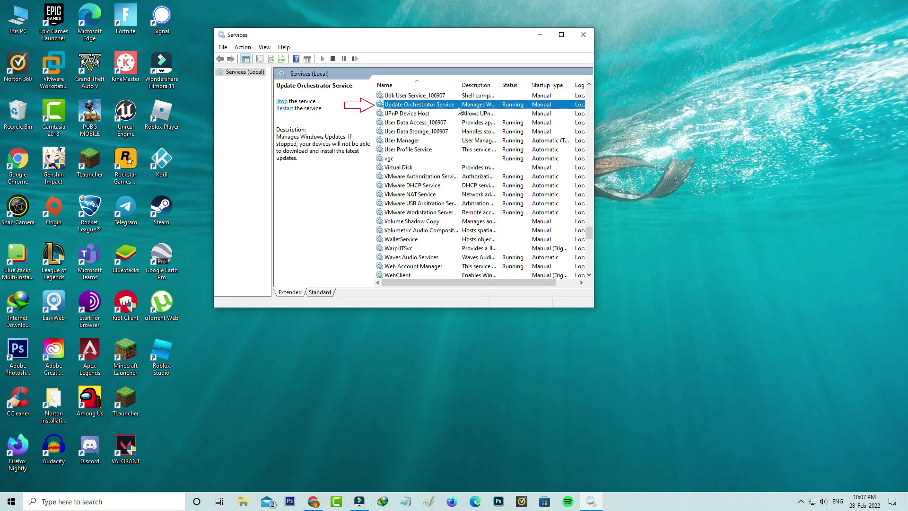
# Set Update Orchestrator Service's startup type to Automatic and close the Services window.
pyautogui.doubleClick(418, 104)
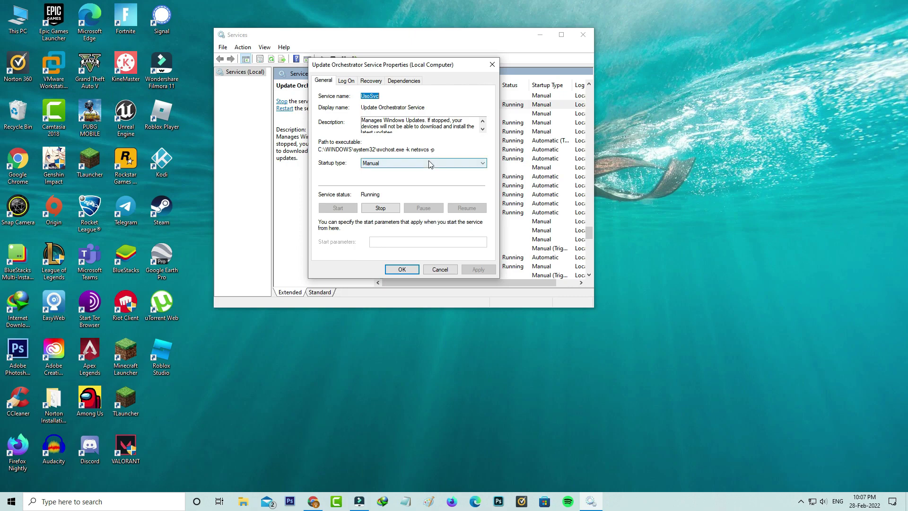
pyautogui.click(431, 164)
pyautogui.click(414, 179)
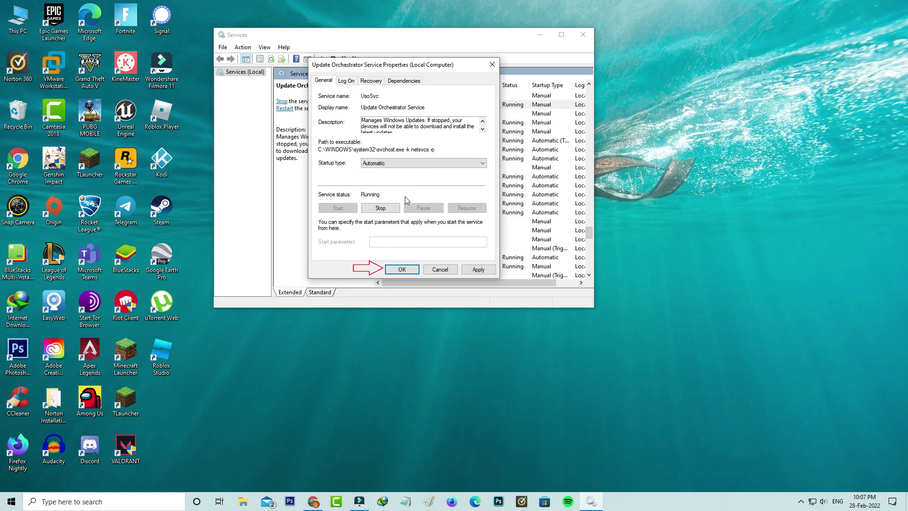
pyautogui.click(402, 269)
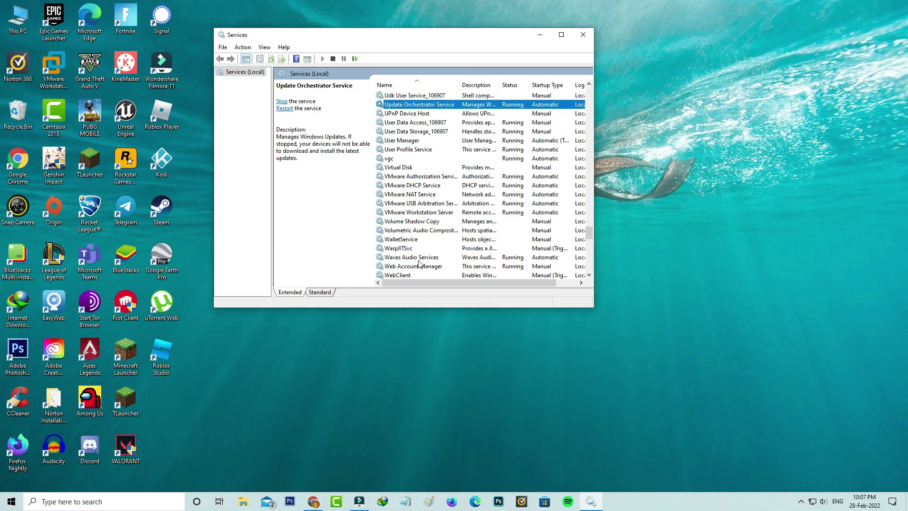
pyautogui.click(585, 34)
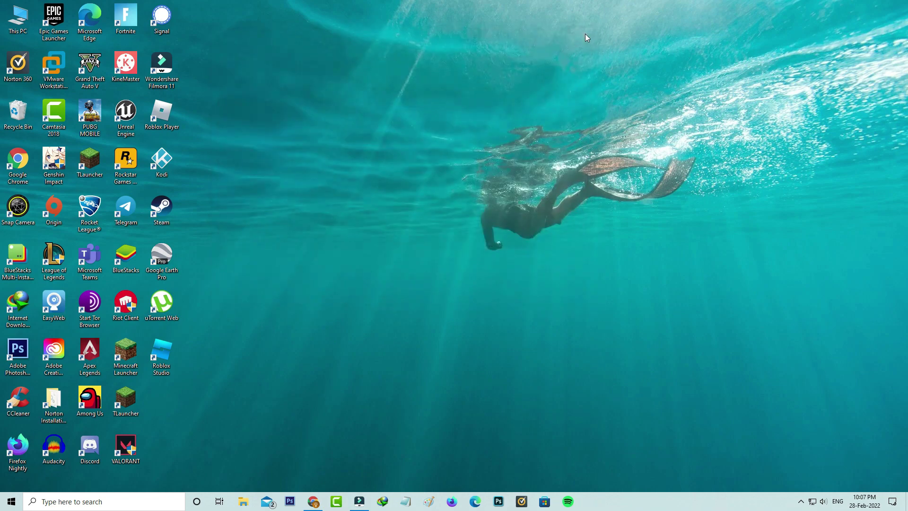
pyautogui.hotkey('alt', 'F4')
pyautogui.press('Down')
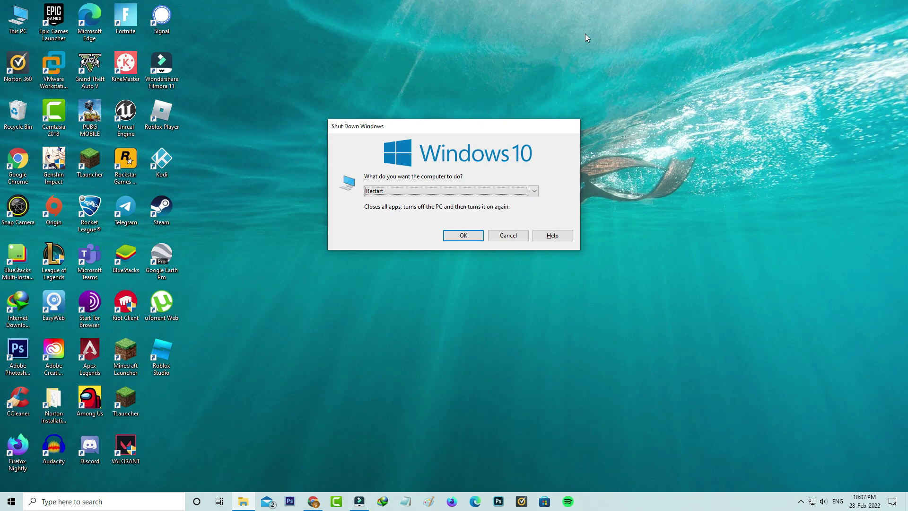
pyautogui.press('Return')
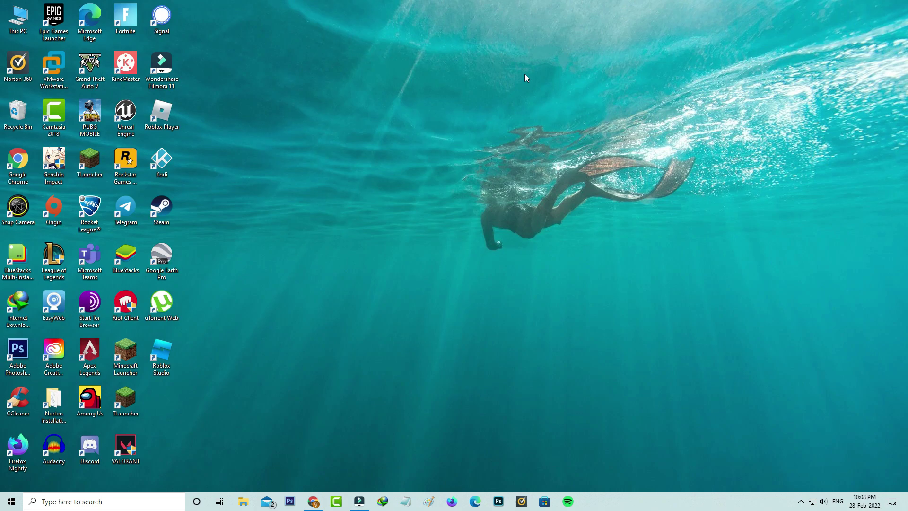
# Check for updates under Settings > Update & Security, confirming the PC is up to date.
pyautogui.click(12, 502)
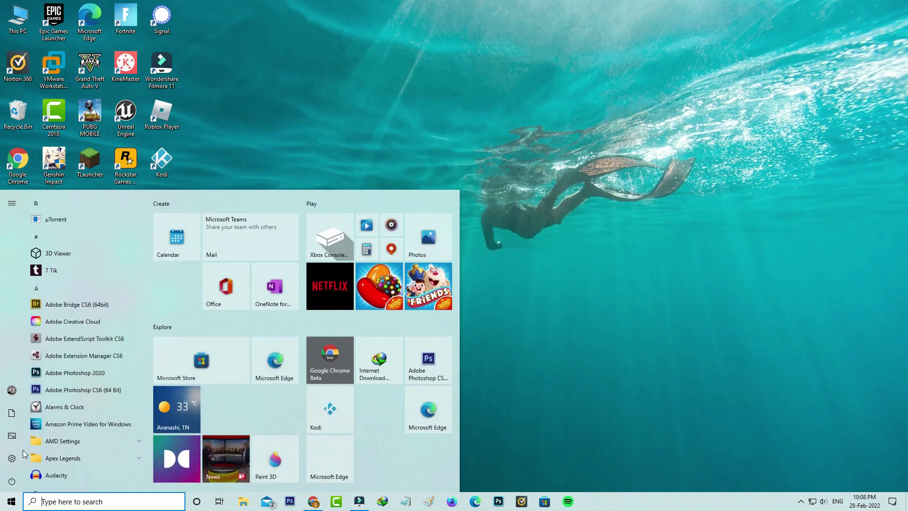
pyautogui.click(12, 457)
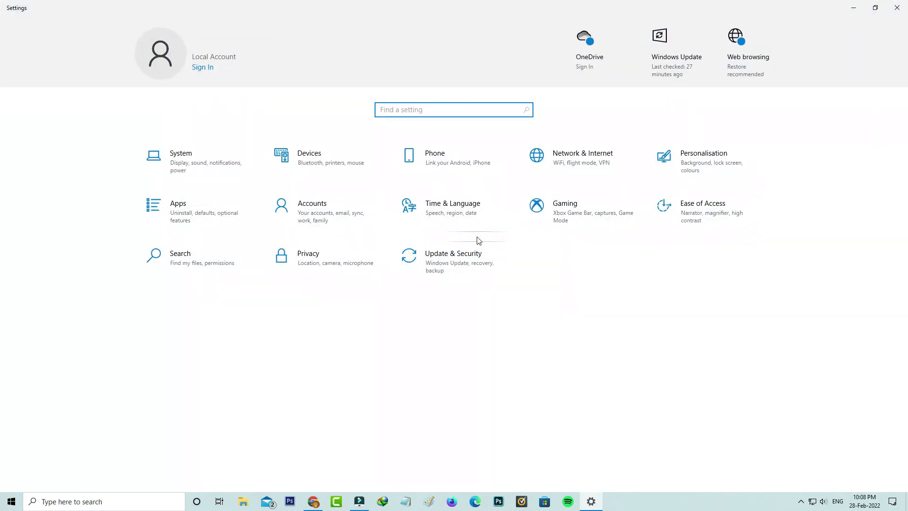
pyautogui.click(490, 271)
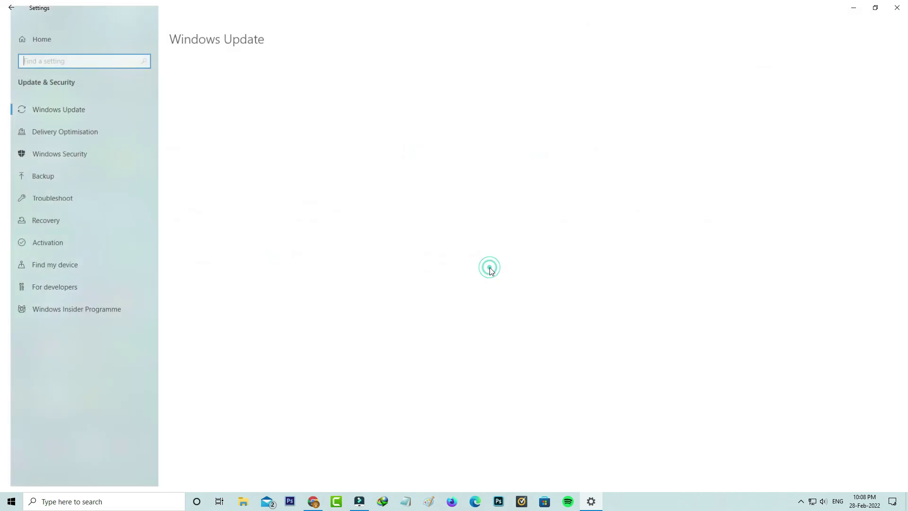
pyautogui.click(194, 92)
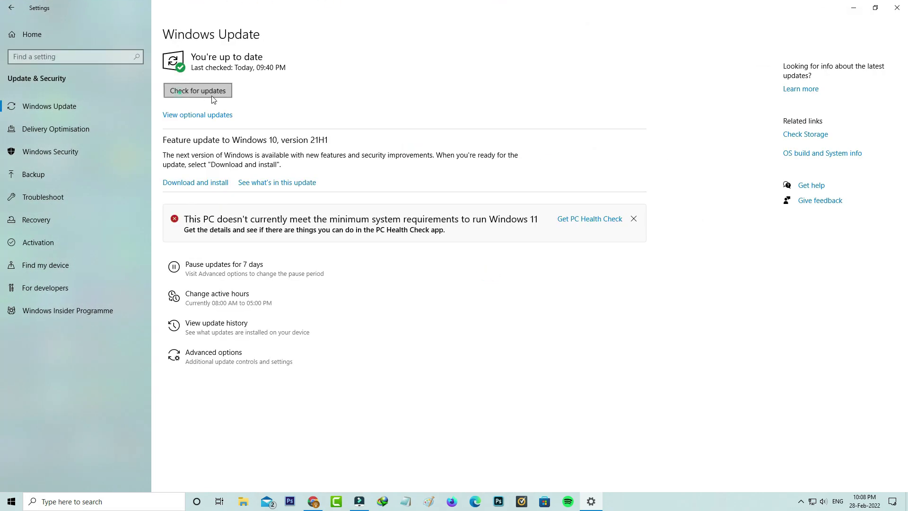